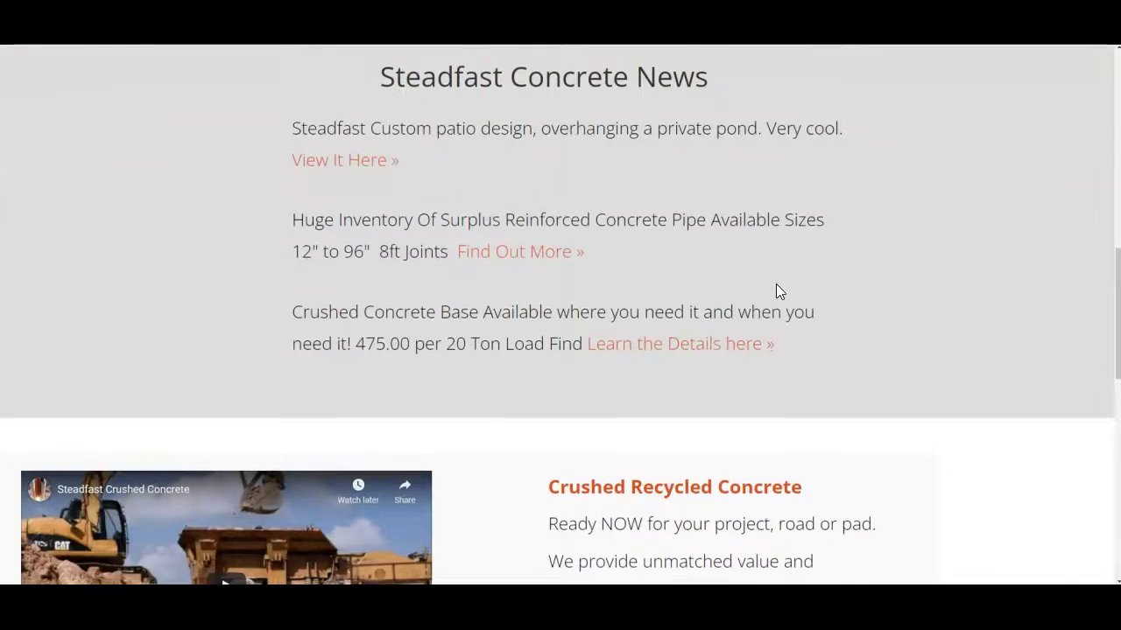
# Step: Look over the Steadfast Concrete home page, from the news section up to the All Things Concrete service summary
pyautogui.scroll(-2, 776, 283)
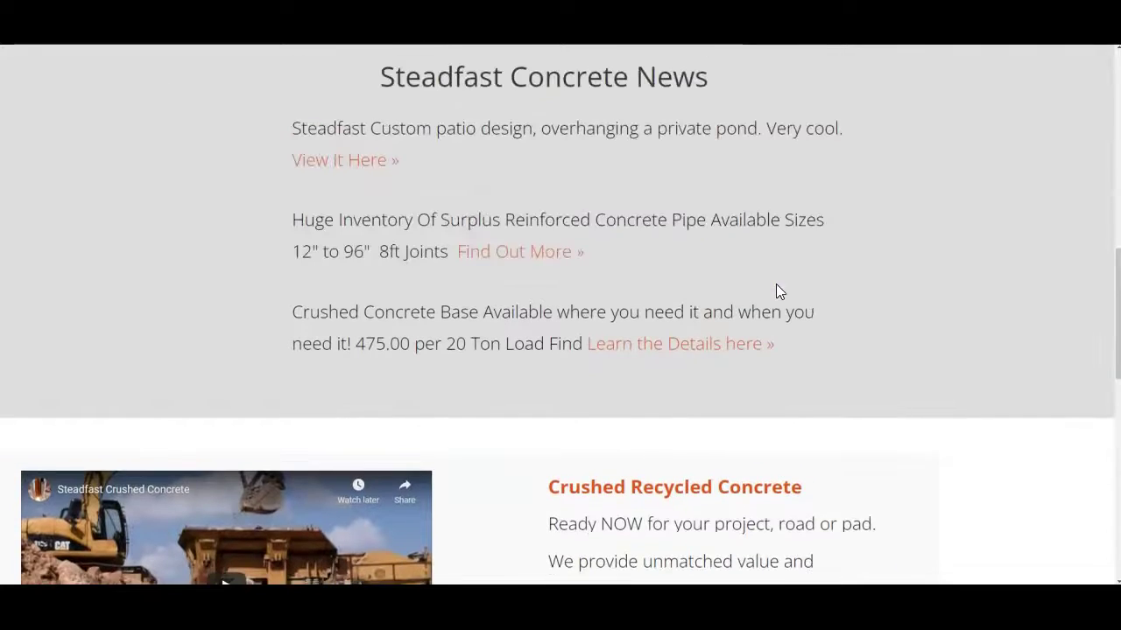
pyautogui.scroll(5, 779, 291)
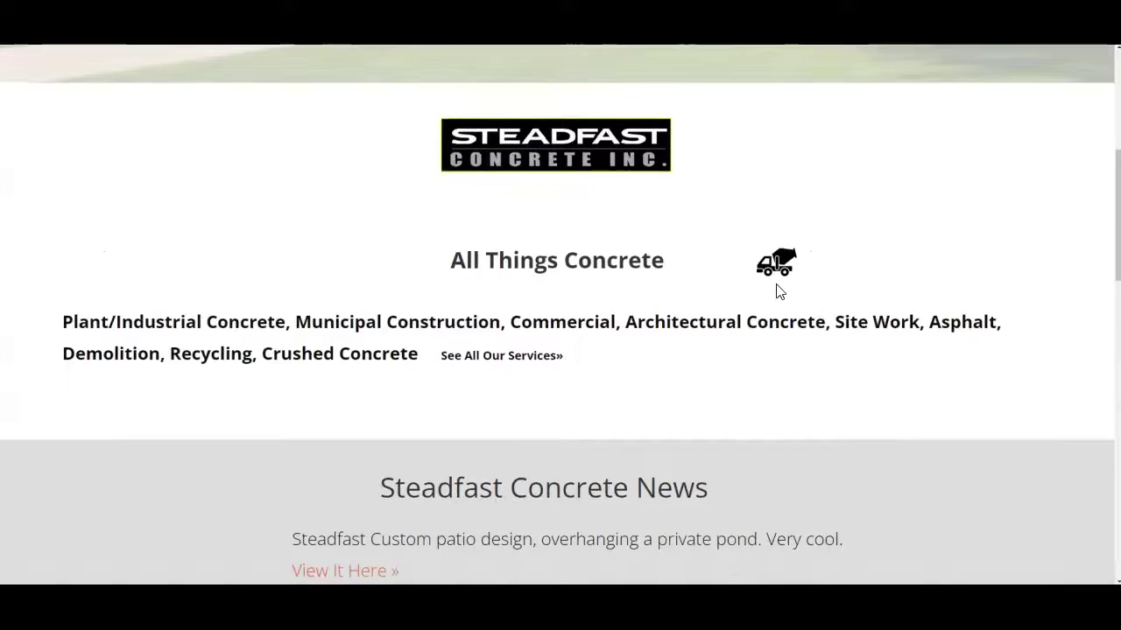
pyautogui.scroll(1, 779, 291)
pyautogui.scroll(-1, 779, 292)
pyautogui.scroll(2, 779, 292)
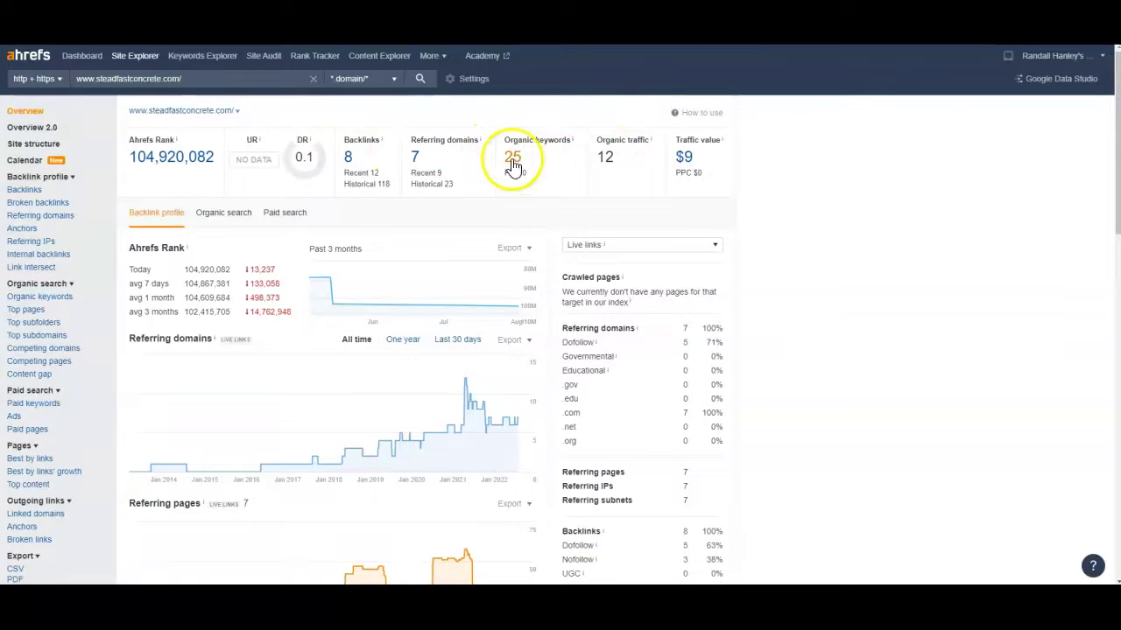
# Step: Open the organic keywords report for steadfastconcrete.com in Ahrefs and examine the ranking keywords, search volumes and positions
pyautogui.click(513, 163)
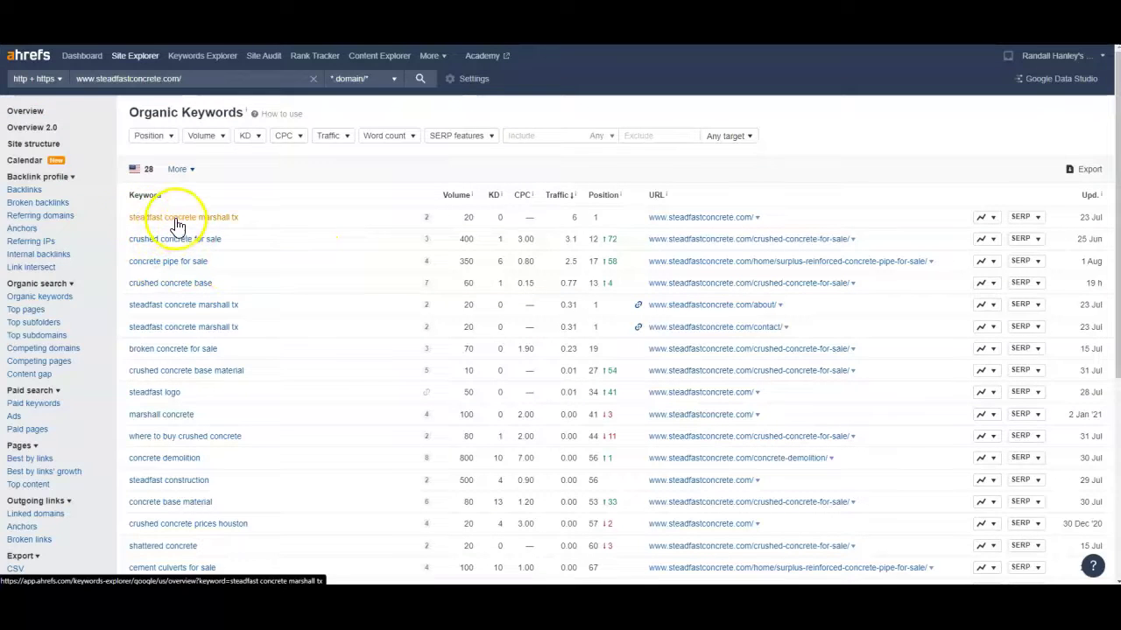
pyautogui.scroll(-3, 181, 226)
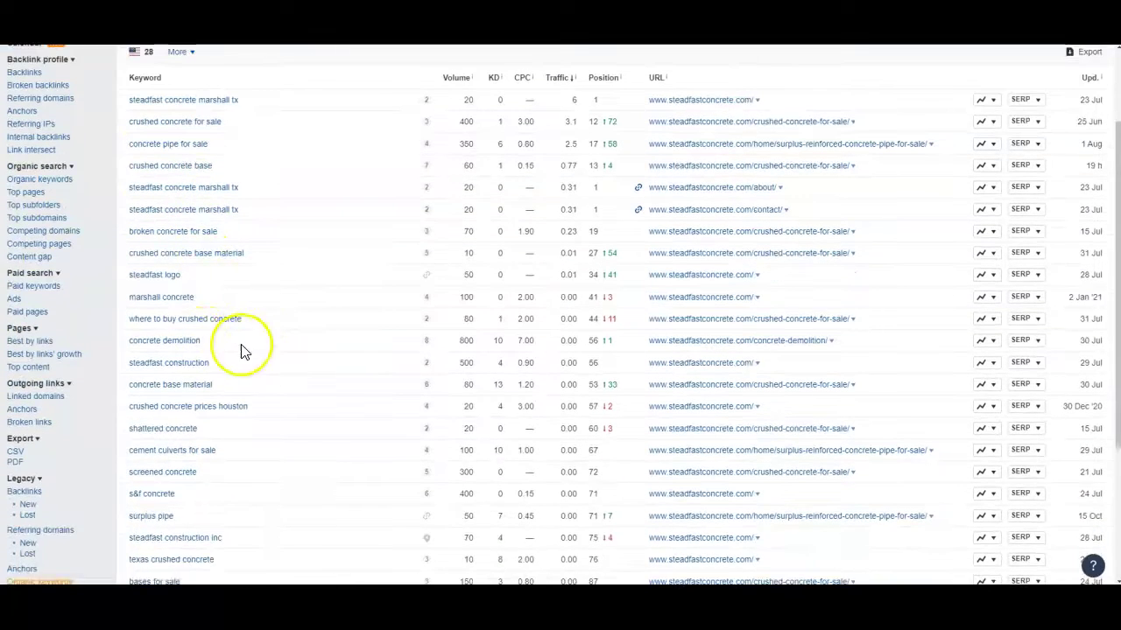
pyautogui.scroll(-3, 236, 346)
pyautogui.scroll(-2, 230, 356)
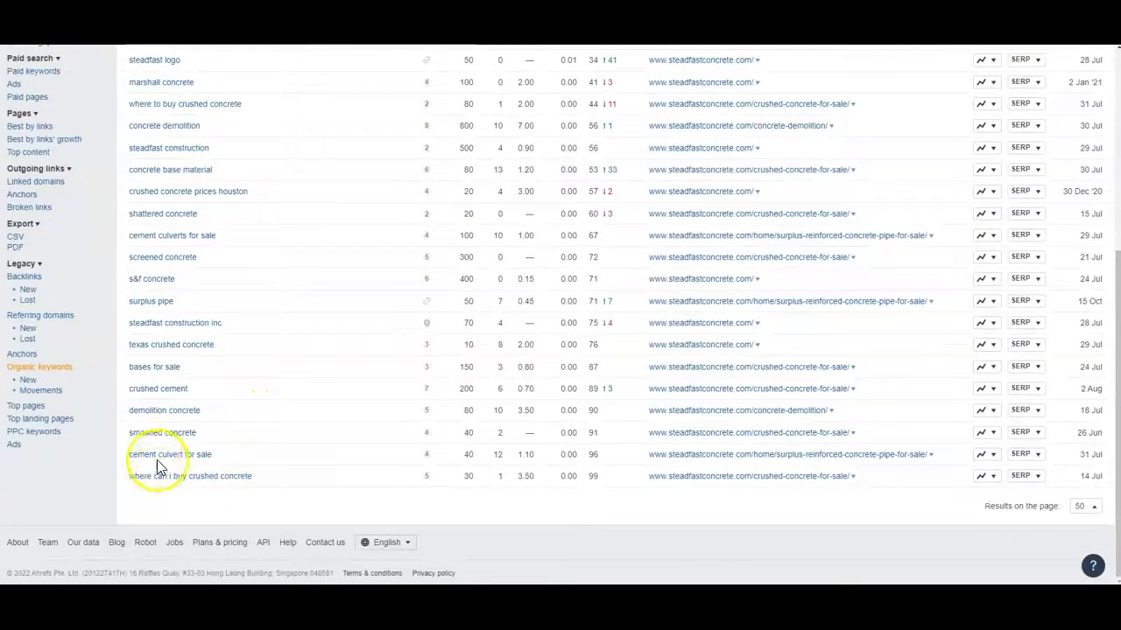
pyautogui.scroll(1, 158, 410)
pyautogui.scroll(1, 157, 403)
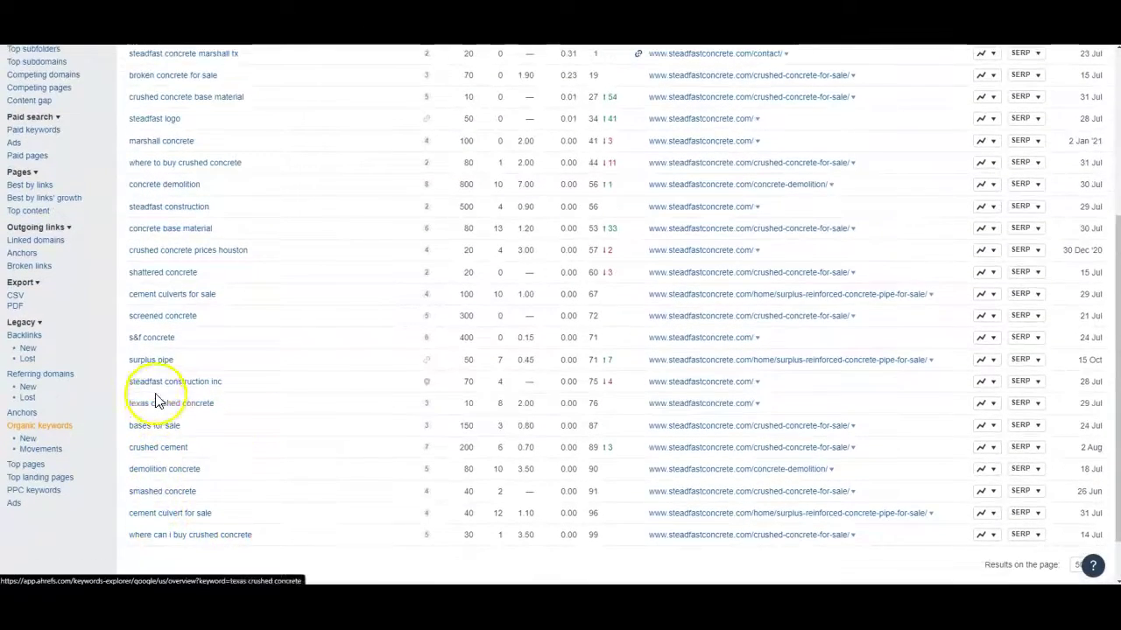
pyautogui.scroll(2, 153, 318)
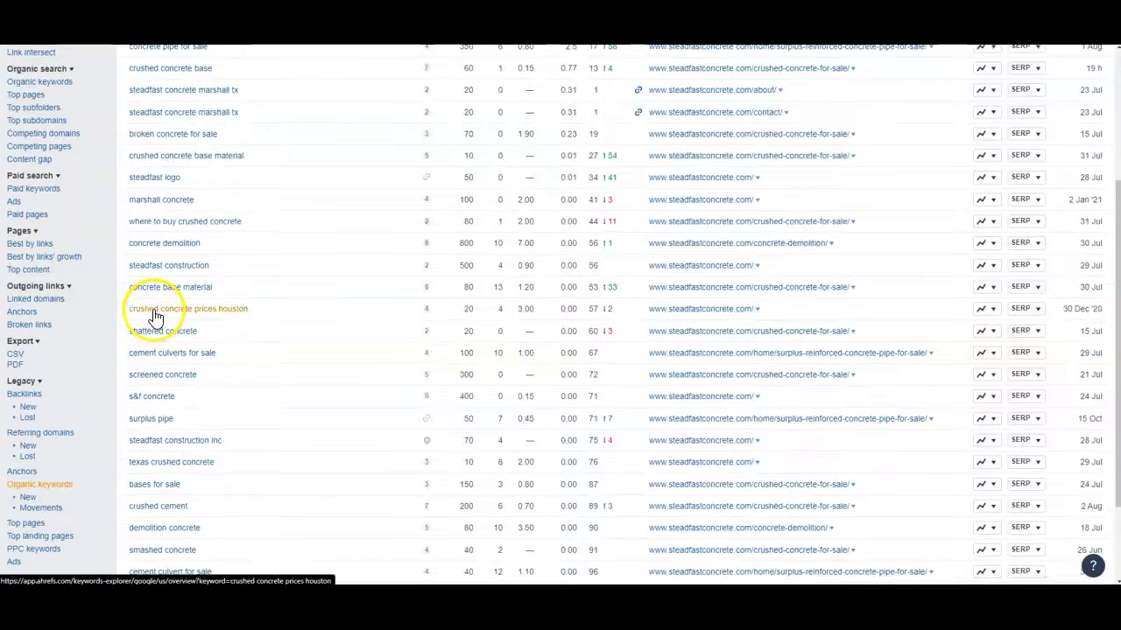
pyautogui.scroll(2, 175, 277)
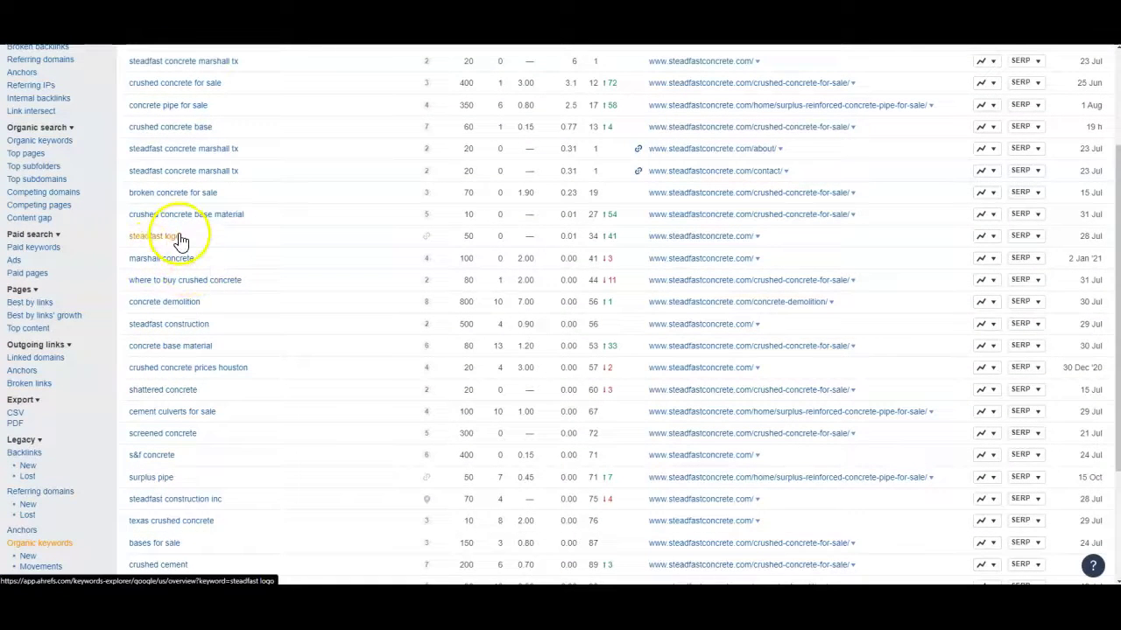
pyautogui.scroll(2, 179, 241)
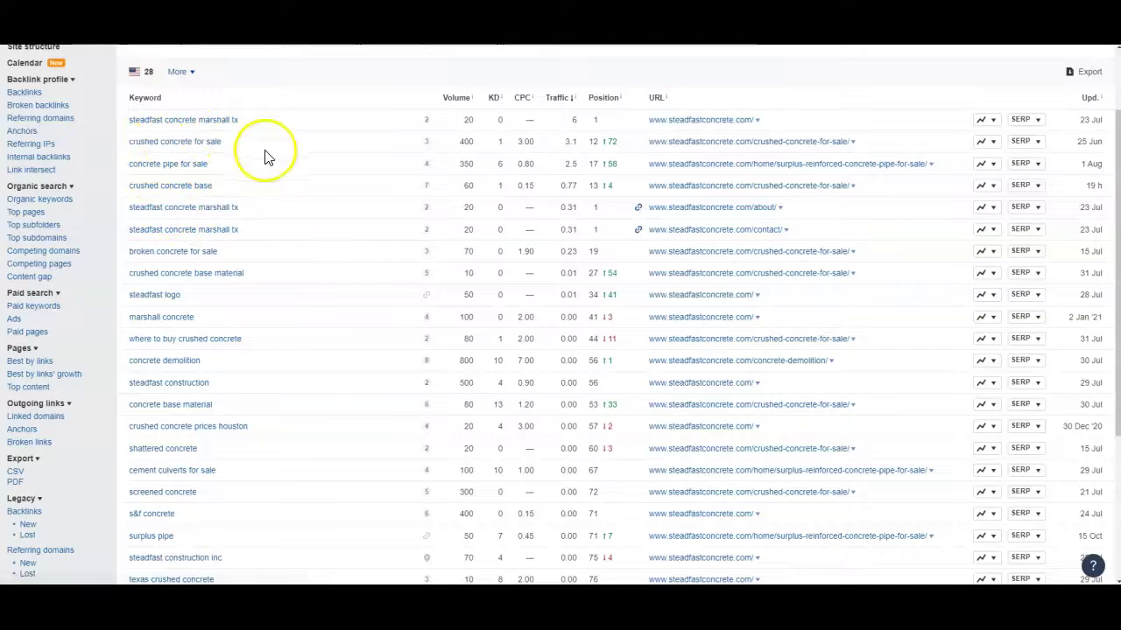
# Step: Go through the organic keywords list once more down to its last entry, checking the service-related terms
pyautogui.scroll(-1, 161, 306)
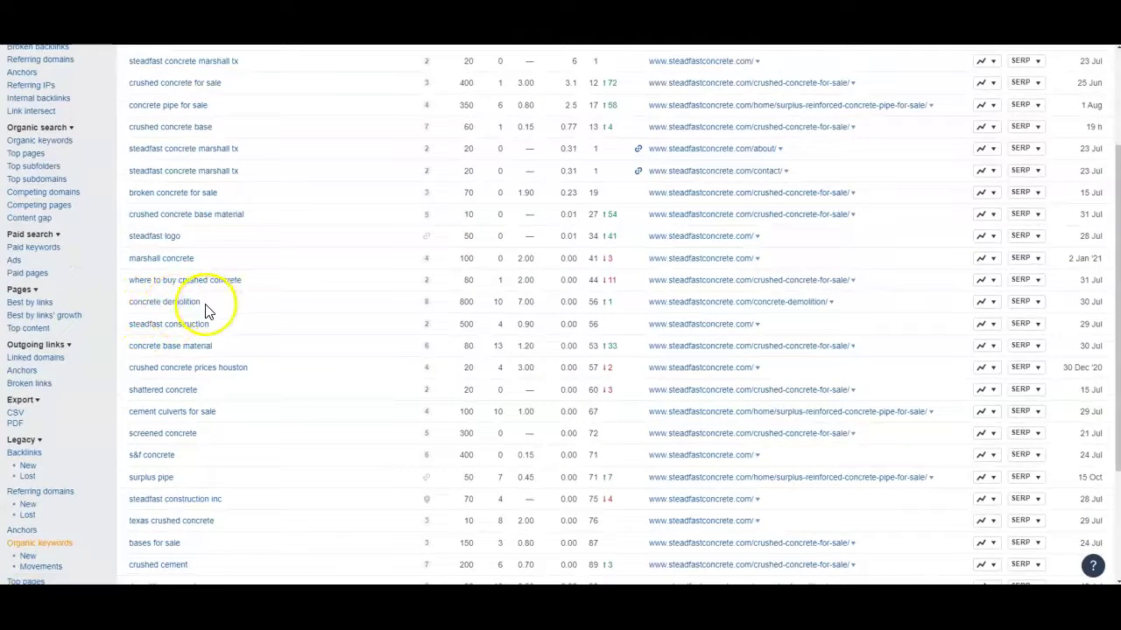
pyautogui.scroll(-1, 202, 346)
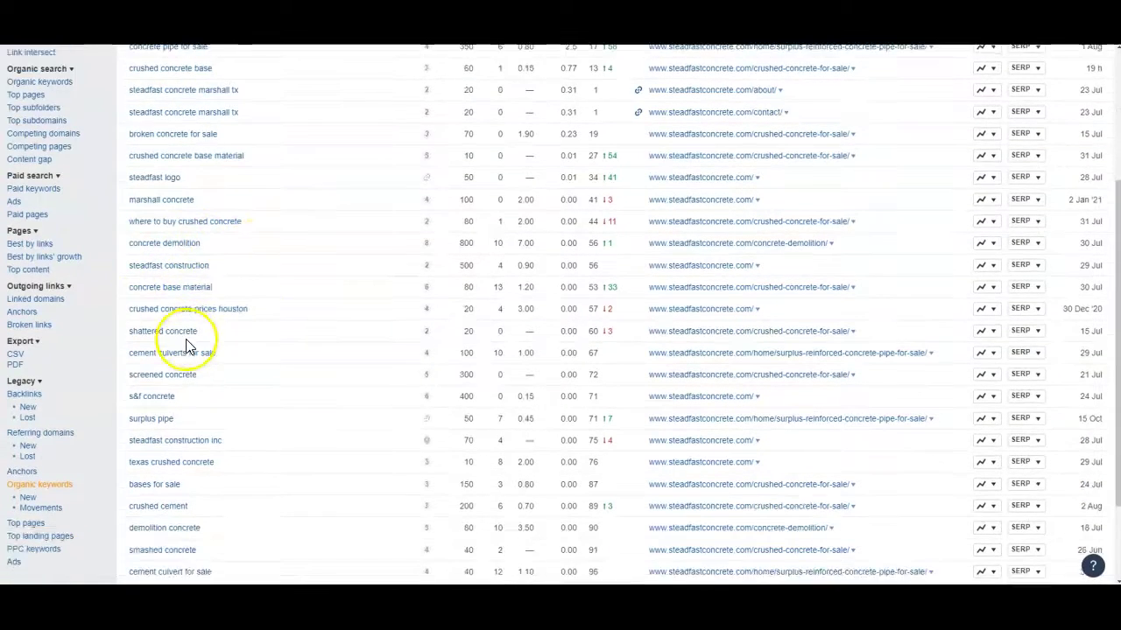
pyautogui.scroll(-1, 175, 350)
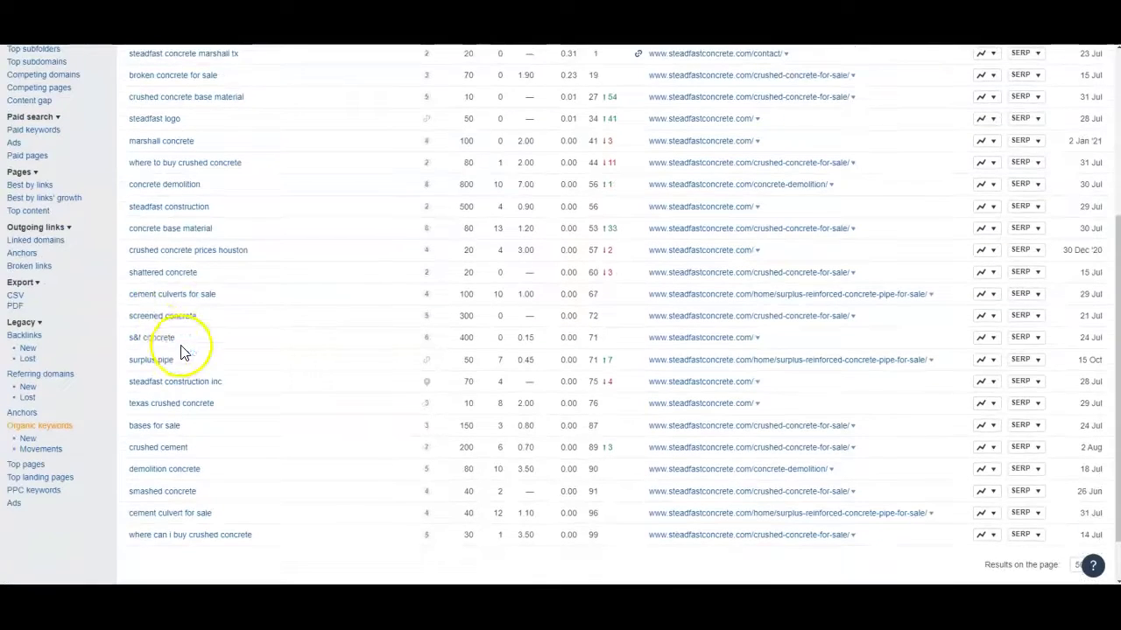
pyautogui.scroll(-1, 253, 295)
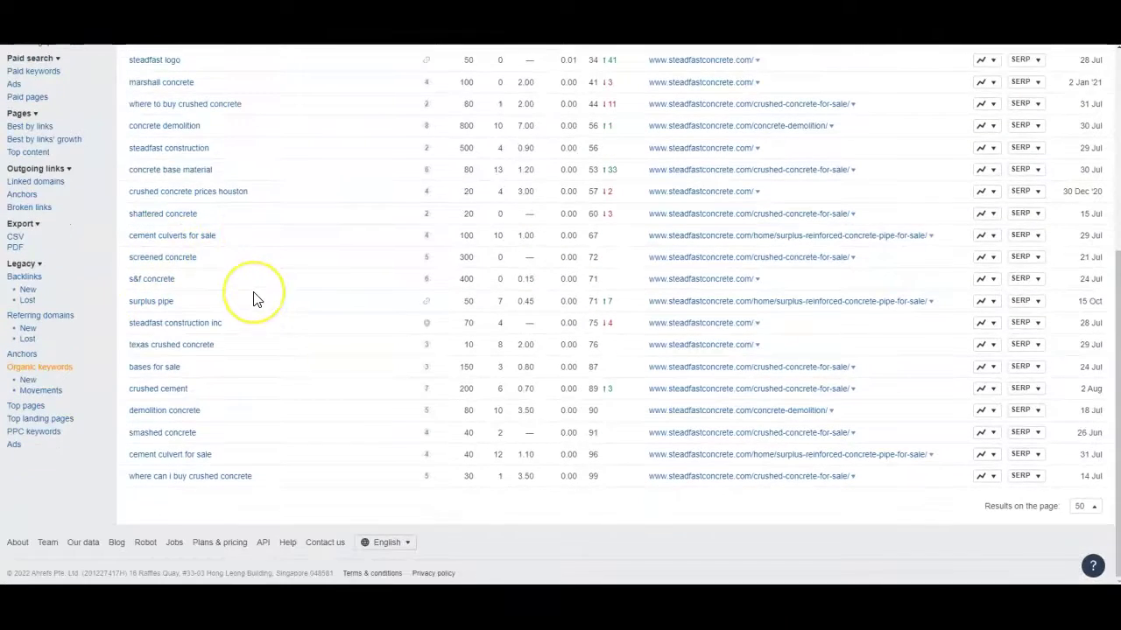
pyautogui.scroll(6, 253, 299)
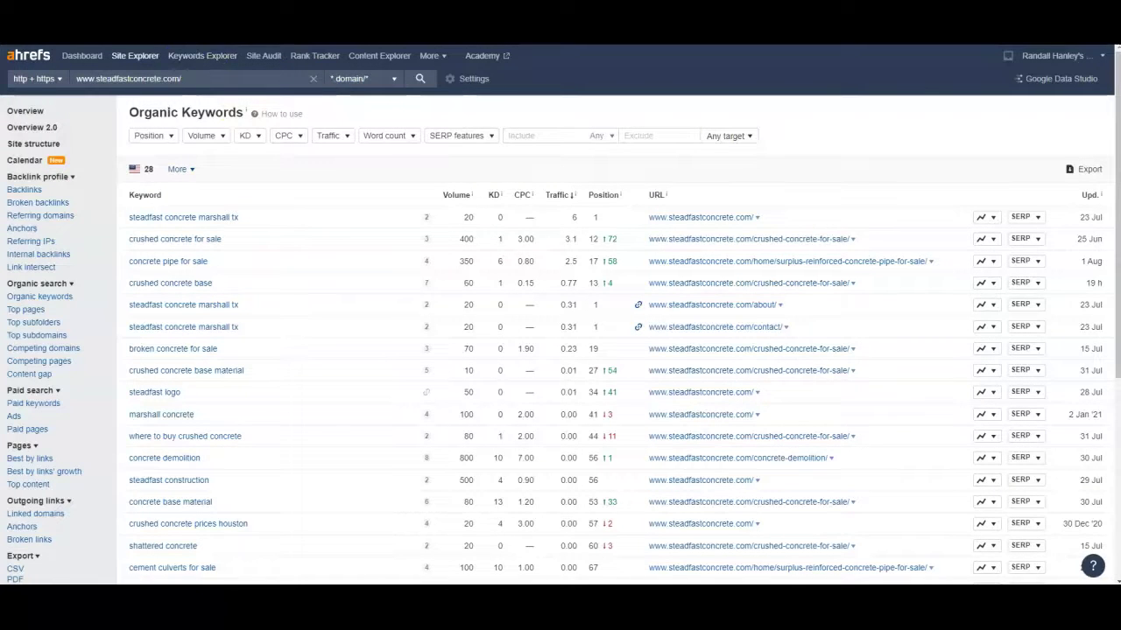
# Step: Switch to the Steadfast Concrete website, open its Services page and read through the sections from Crushed Concrete to Asphalt Paving
pyautogui.hotkey('ctrl', 'Tab')
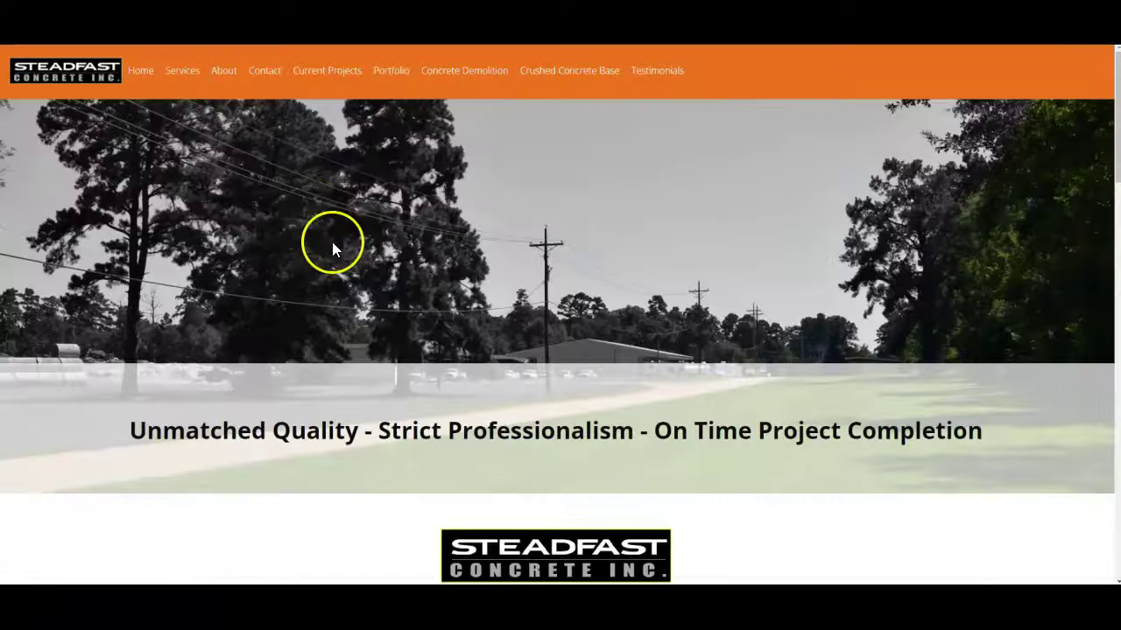
pyautogui.click(192, 74)
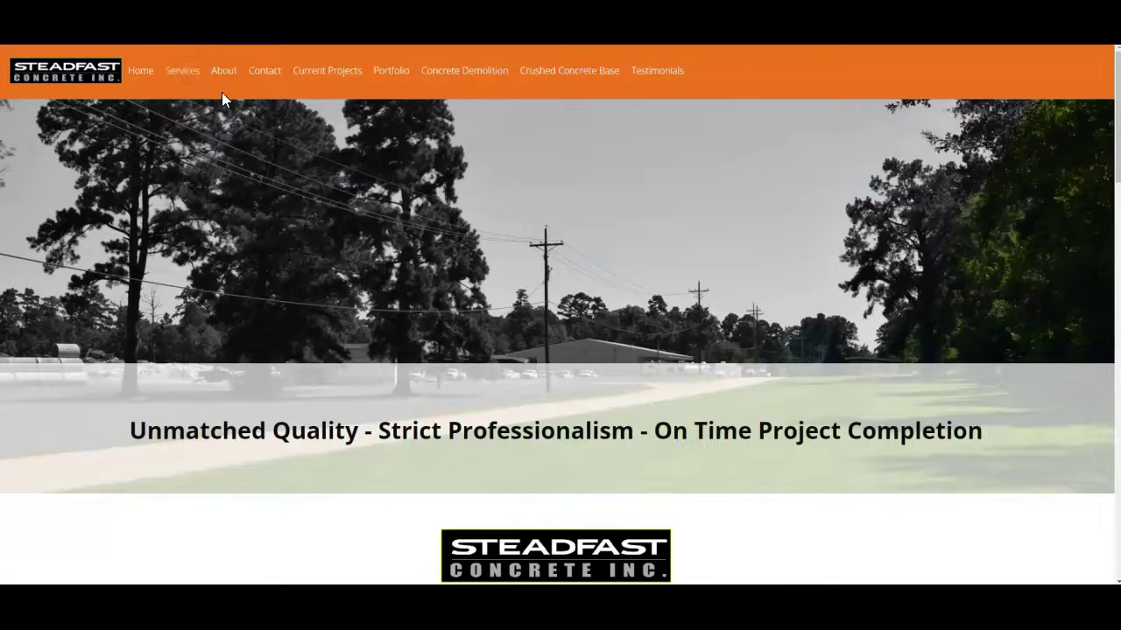
pyautogui.scroll(-4, 221, 92)
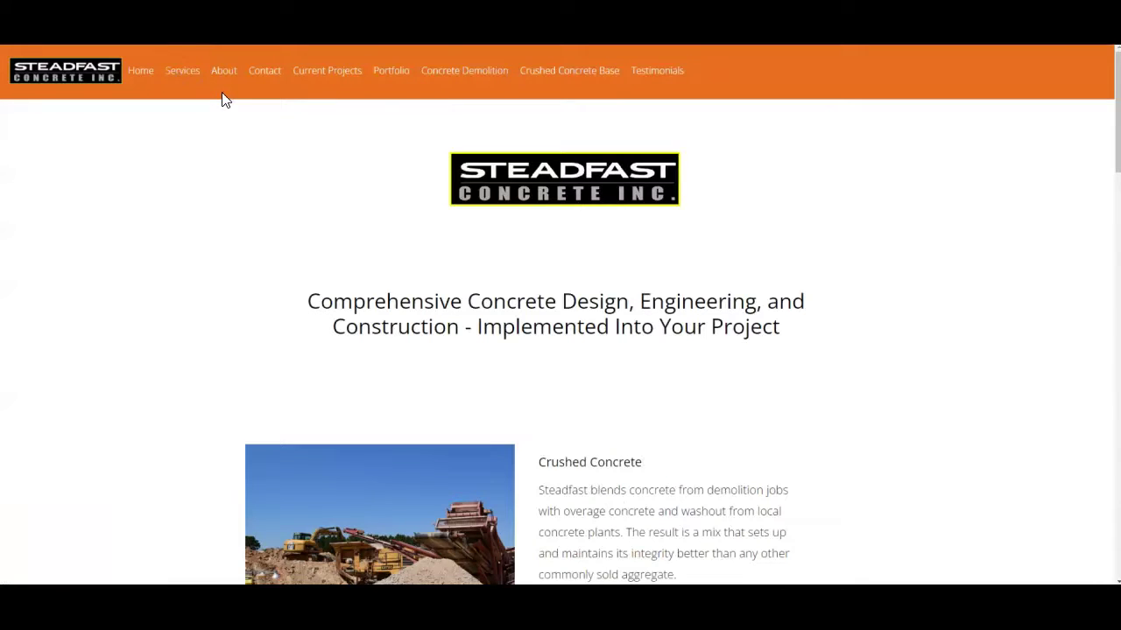
pyautogui.scroll(-9, 583, 250)
pyautogui.scroll(2, 591, 261)
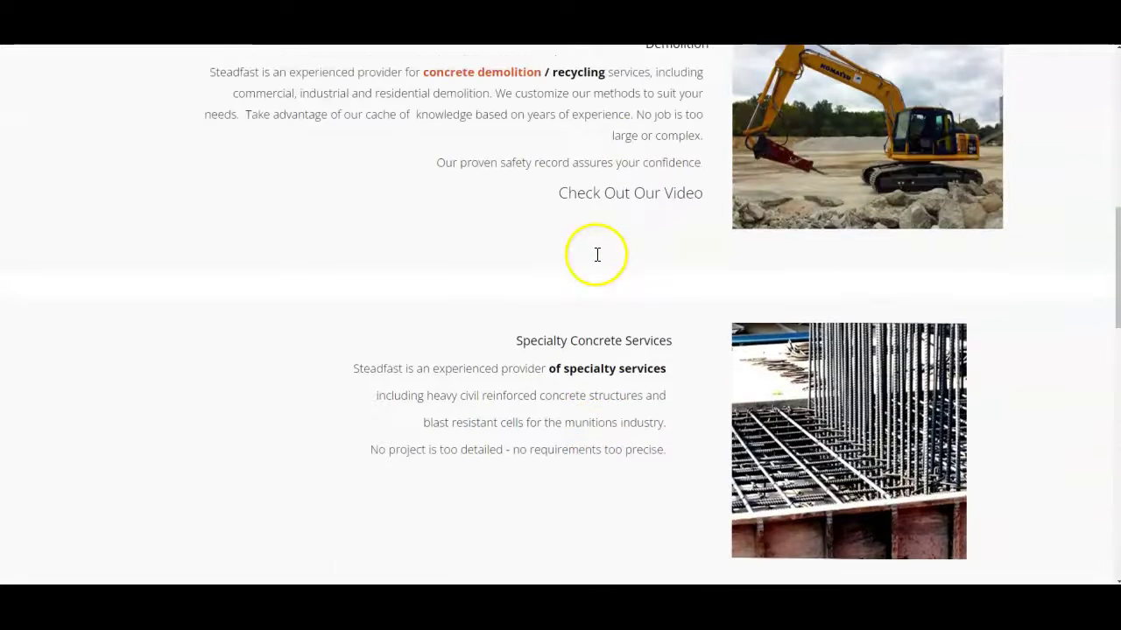
pyautogui.scroll(-4, 596, 263)
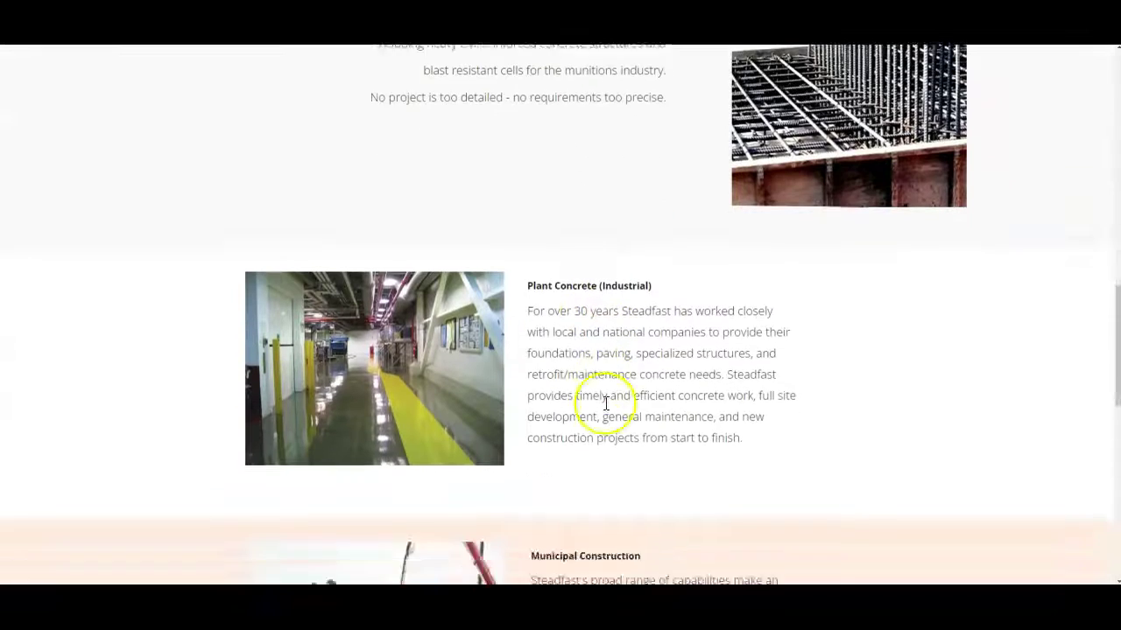
pyautogui.scroll(1, 583, 367)
pyautogui.scroll(-3, 595, 394)
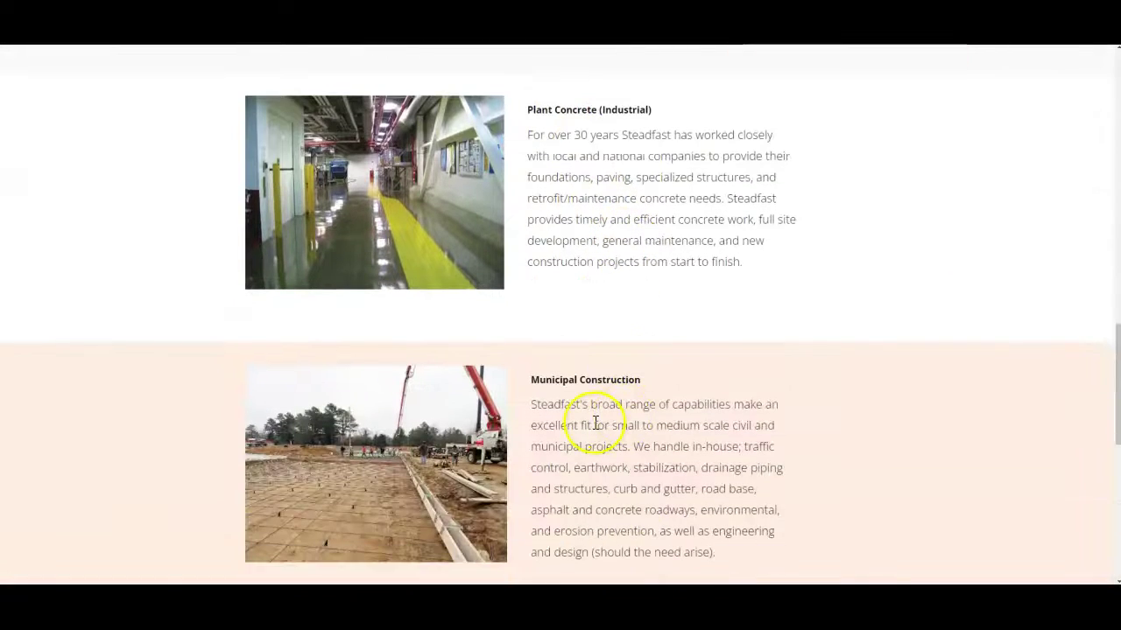
pyautogui.scroll(-3, 595, 423)
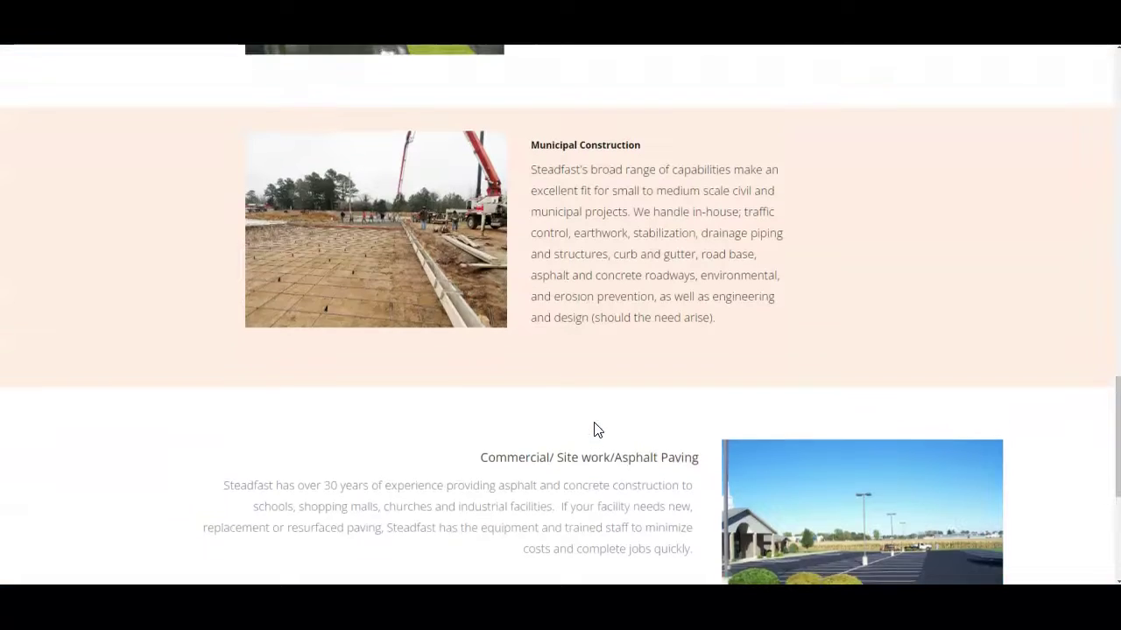
pyautogui.scroll(2, 594, 429)
pyautogui.scroll(13, 593, 429)
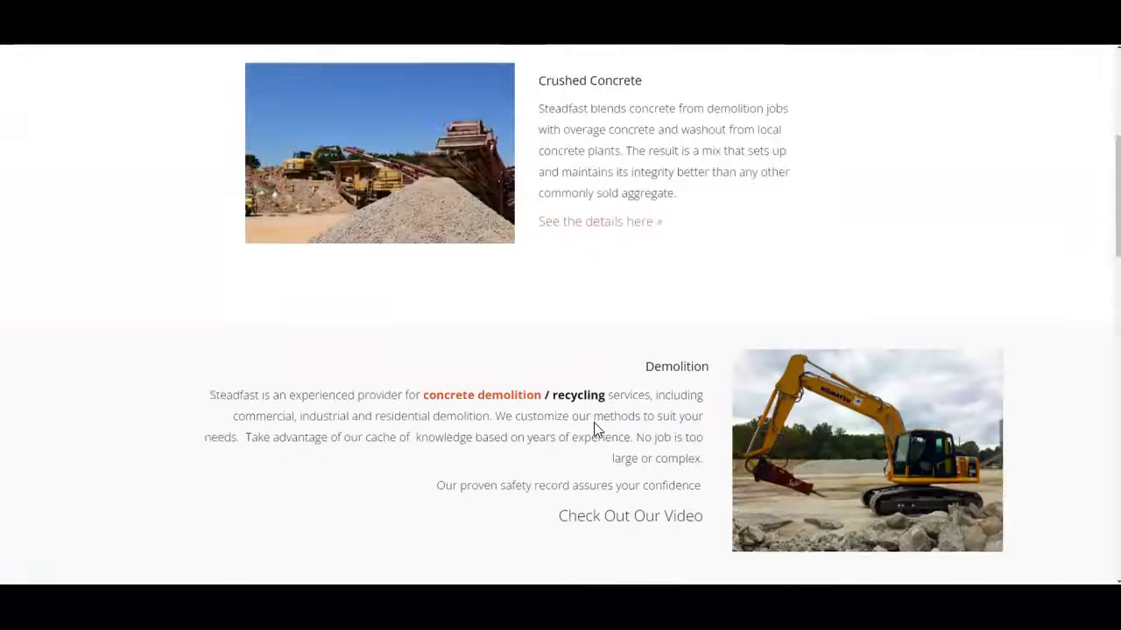
pyautogui.scroll(2, 578, 403)
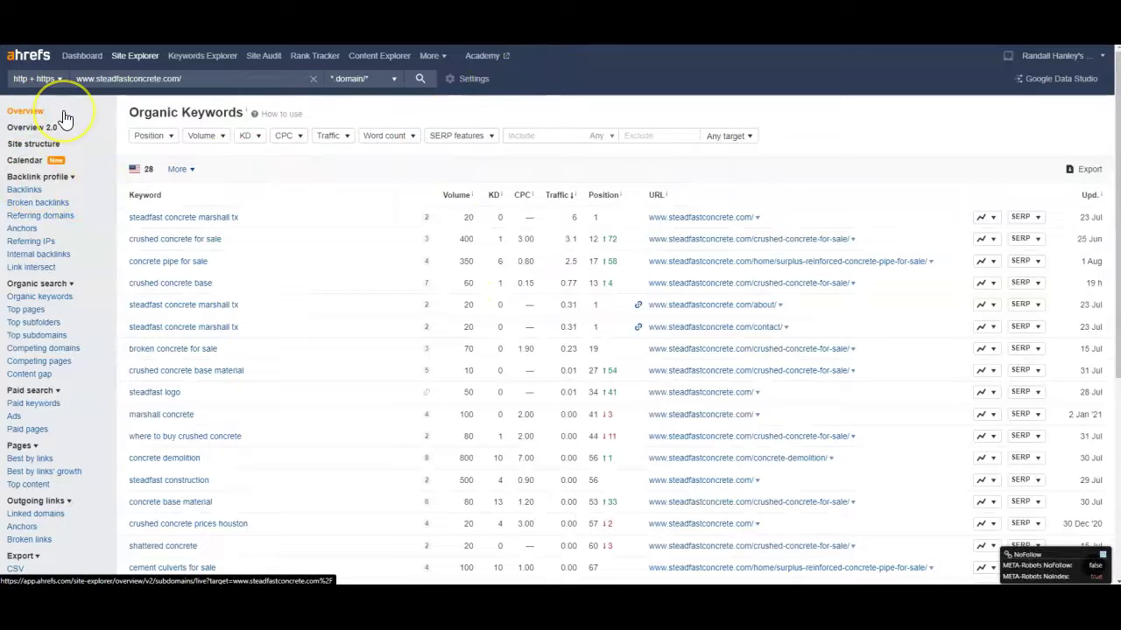
# Step: Return to the site overview in Ahrefs, then open the backlinks report and examine the referring pages and anchors
pyautogui.click(64, 115)
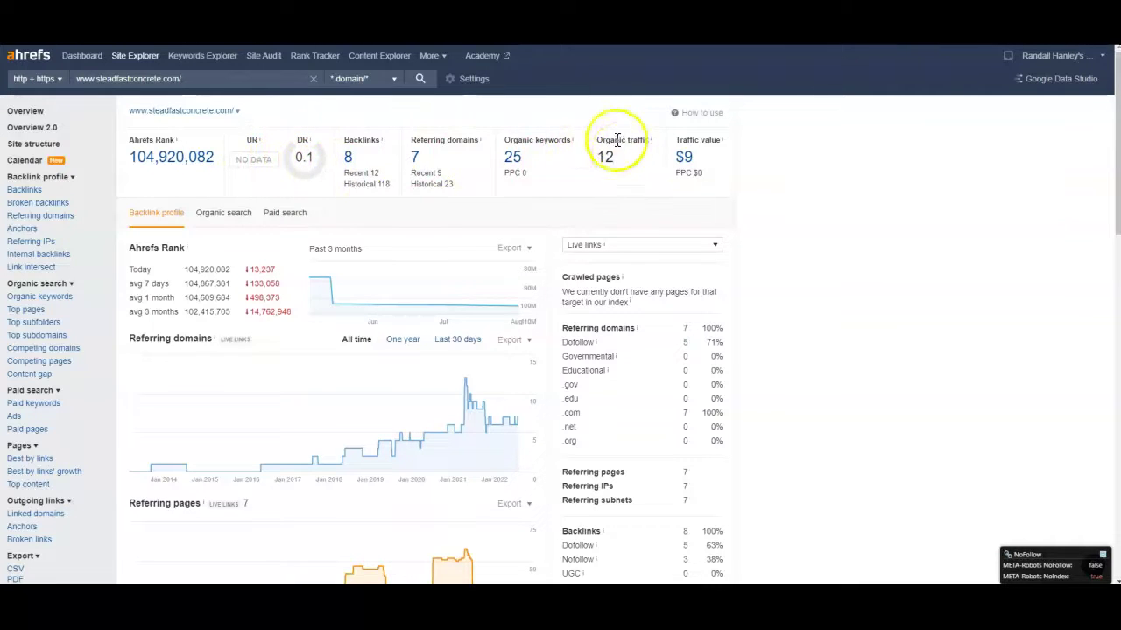
pyautogui.click(348, 155)
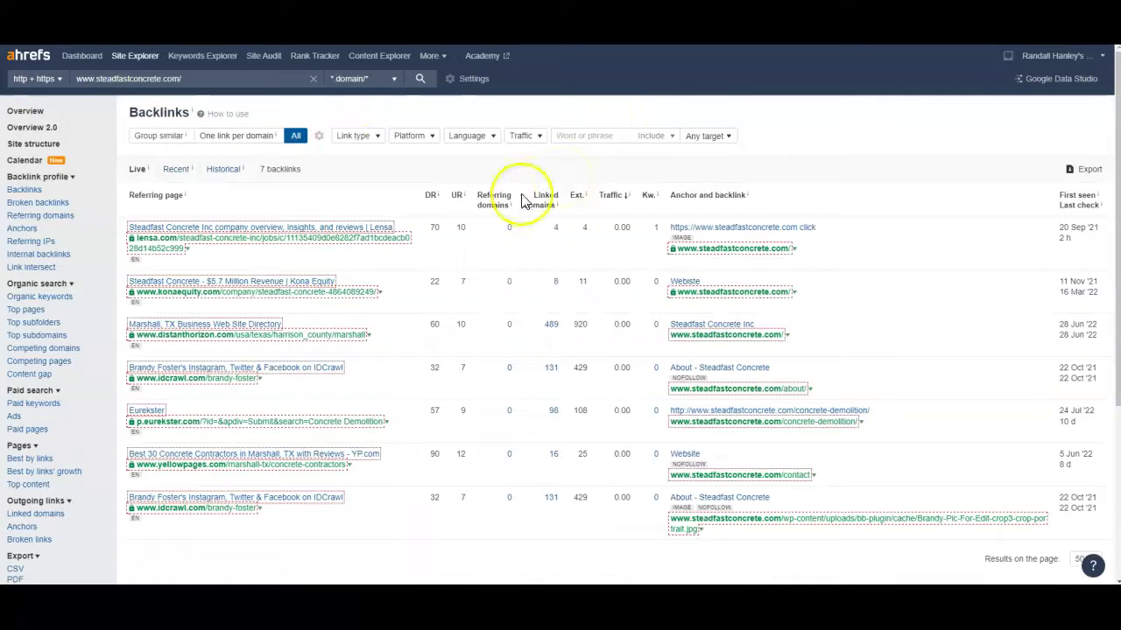
pyautogui.scroll(-1, 678, 262)
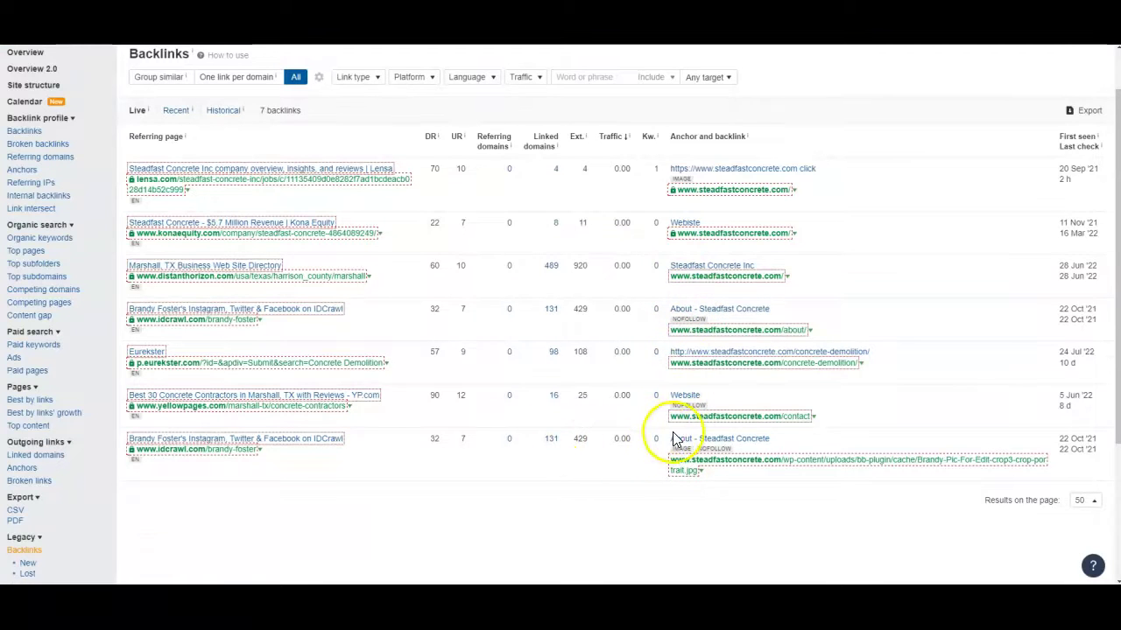
pyautogui.scroll(1, 616, 306)
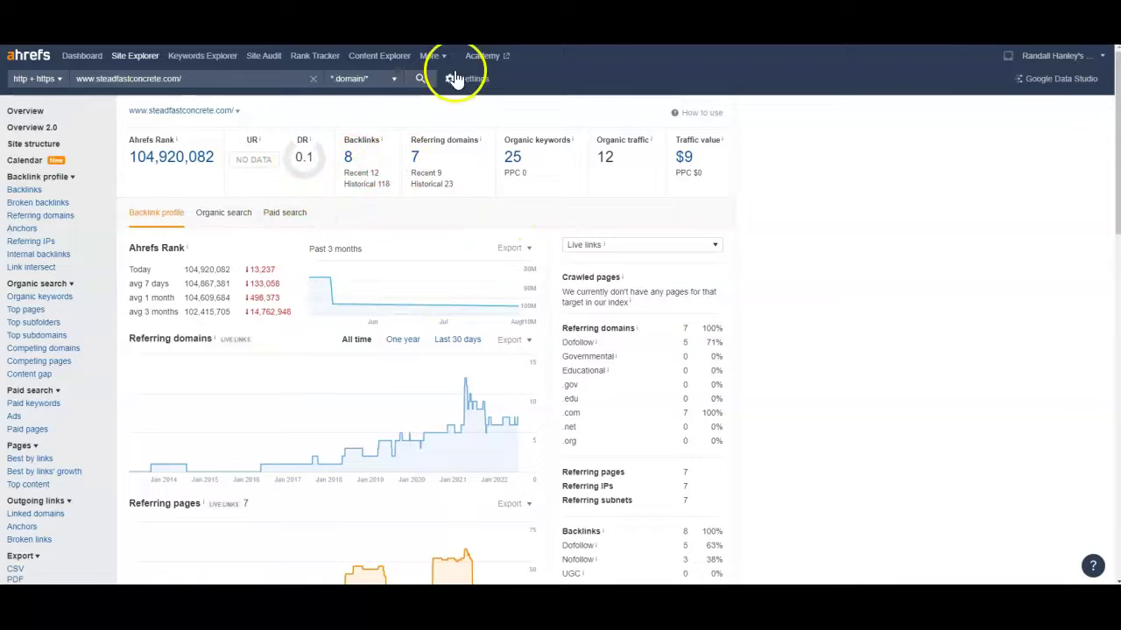
pyautogui.click(415, 79)
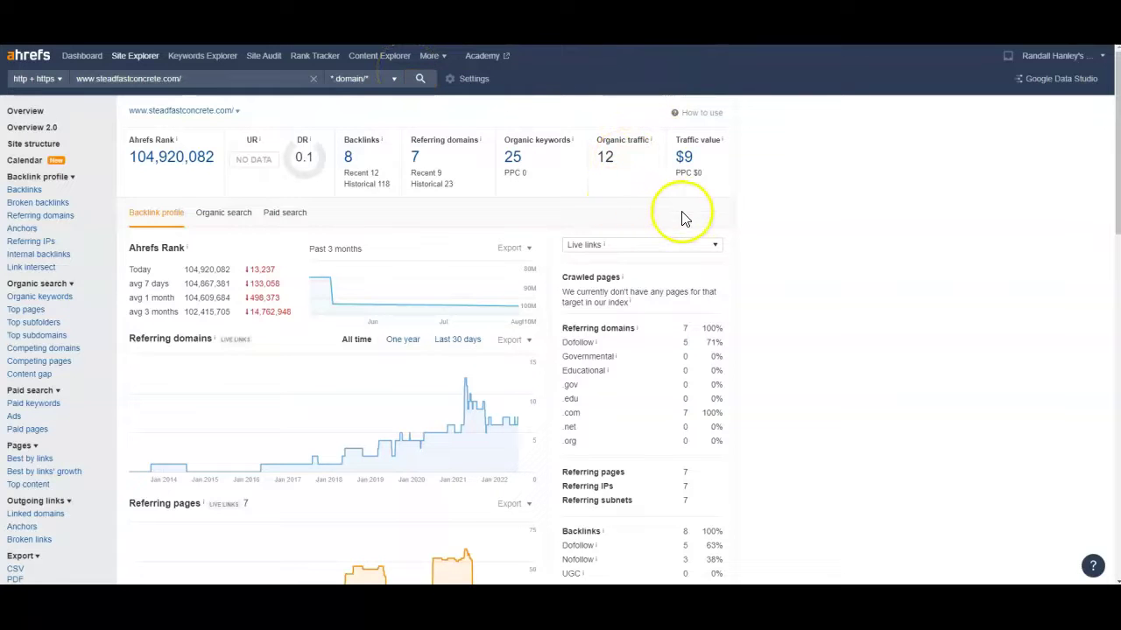
pyautogui.click(732, 230)
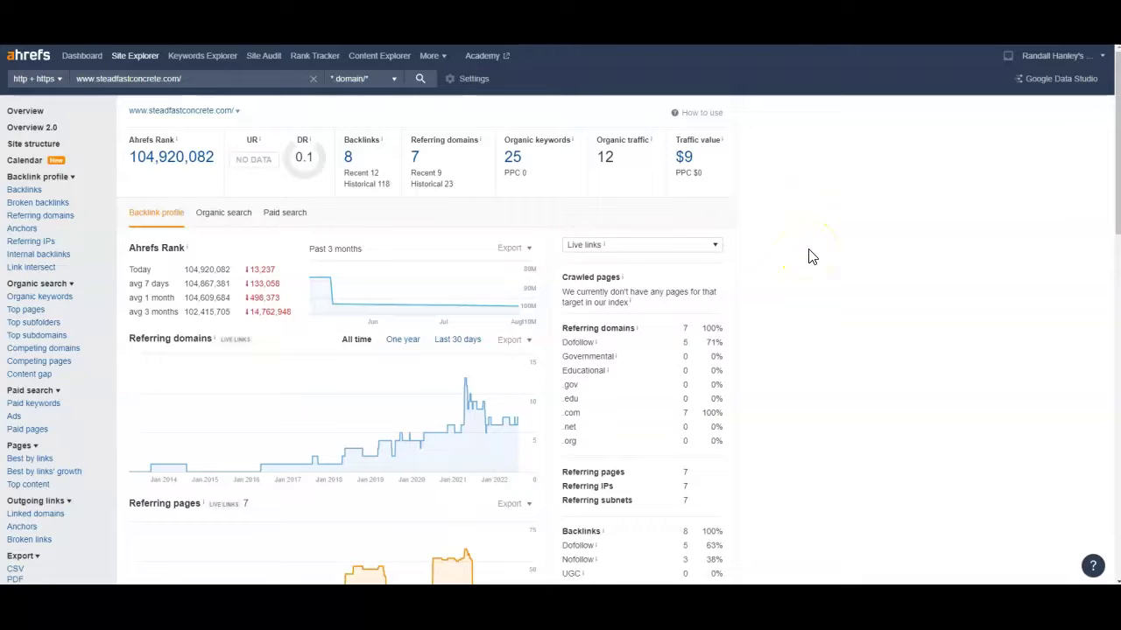
# Step: Switch to the Google business listing for Steadfast Concrete and examine its contact details, missing information, questions and reviews
pyautogui.moveTo(950, 50); pyautogui.dragTo(698, 238)
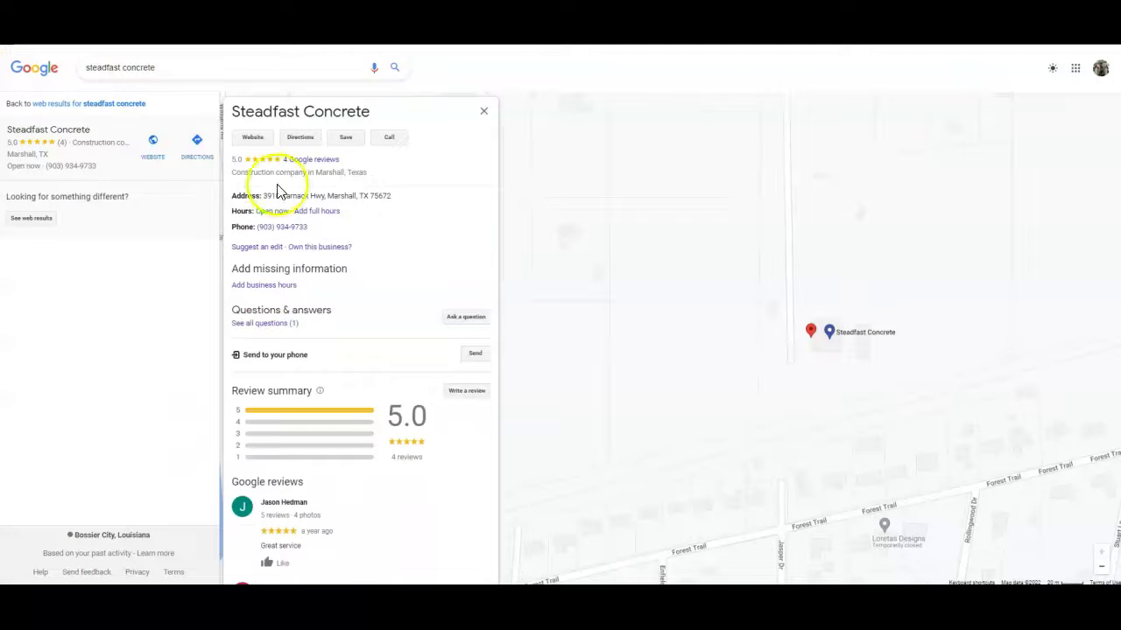
pyautogui.scroll(-5, 368, 189)
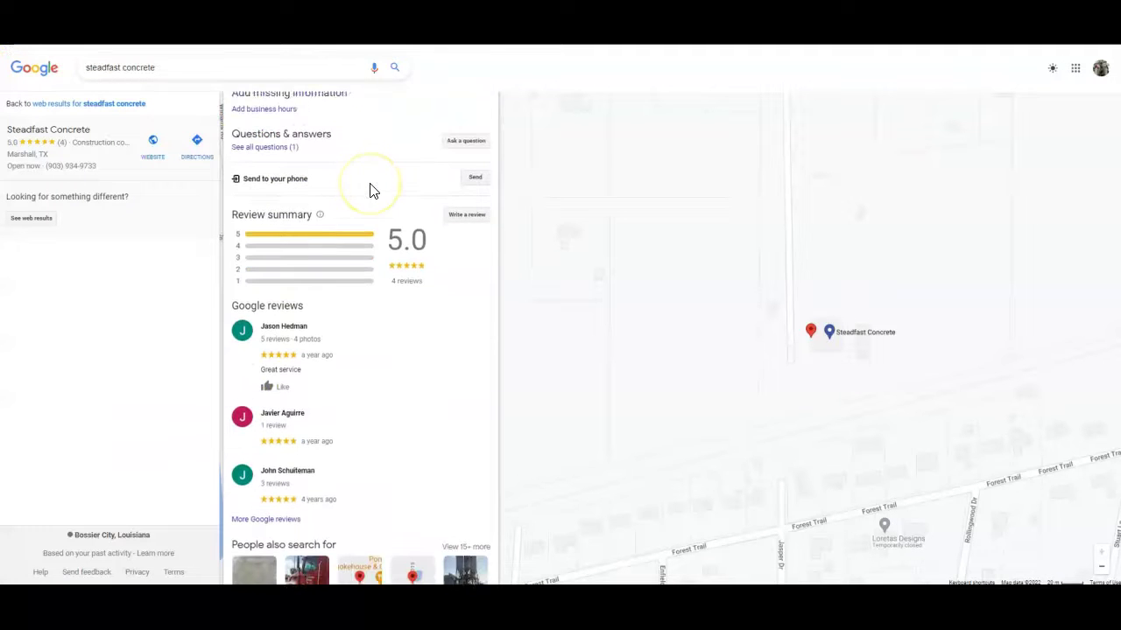
pyautogui.scroll(3, 373, 313)
pyautogui.scroll(1, 385, 300)
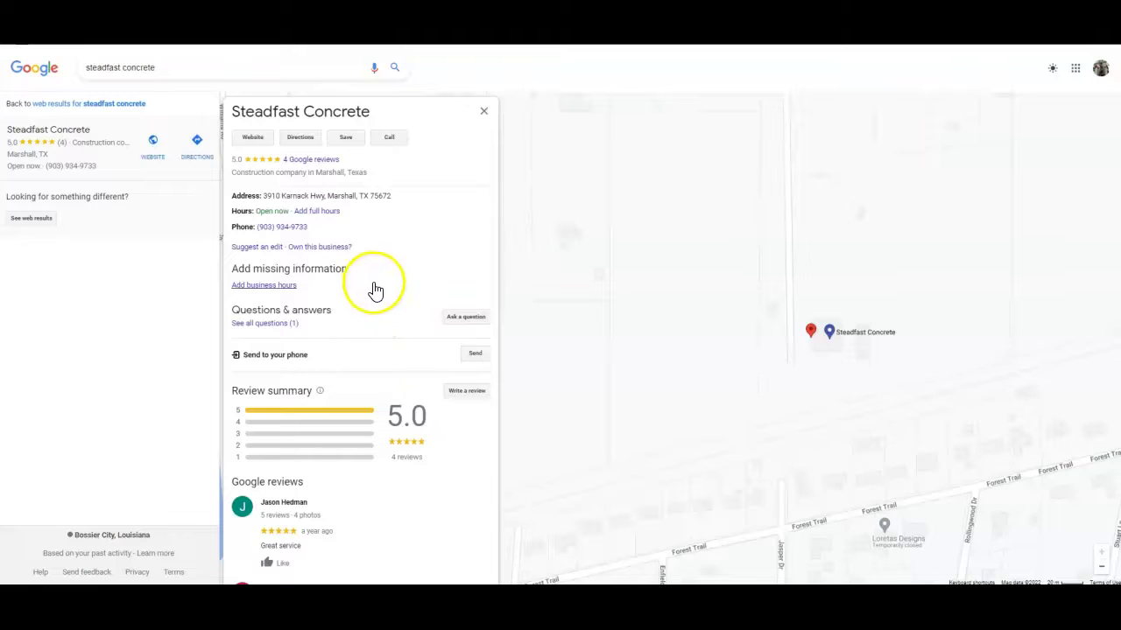
pyautogui.scroll(-1, 372, 374)
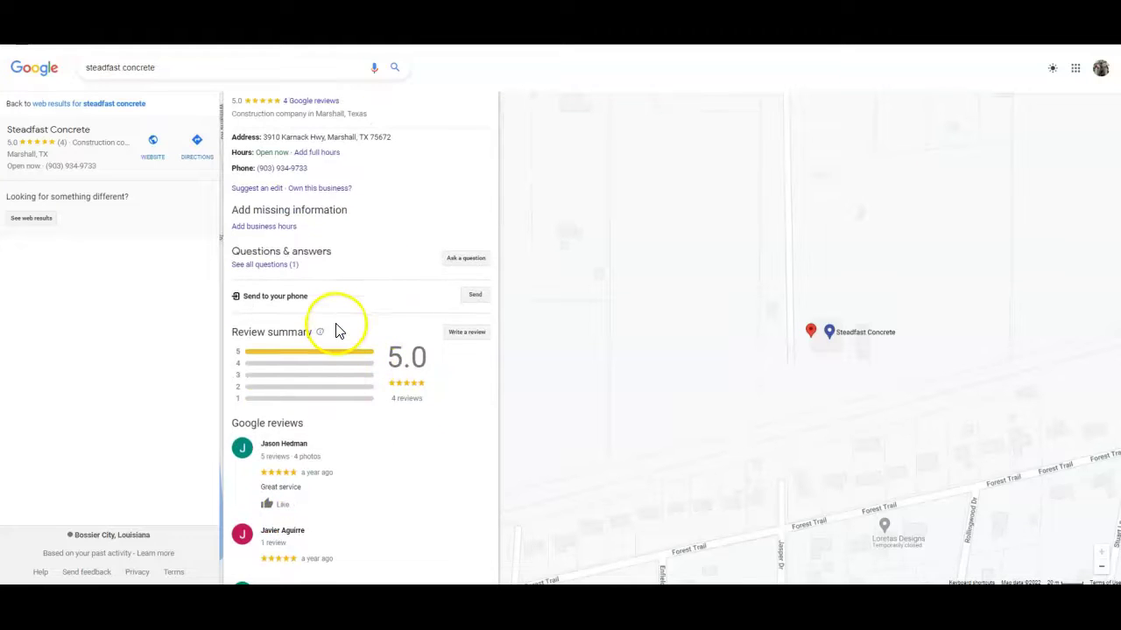
pyautogui.scroll(-1, 365, 329)
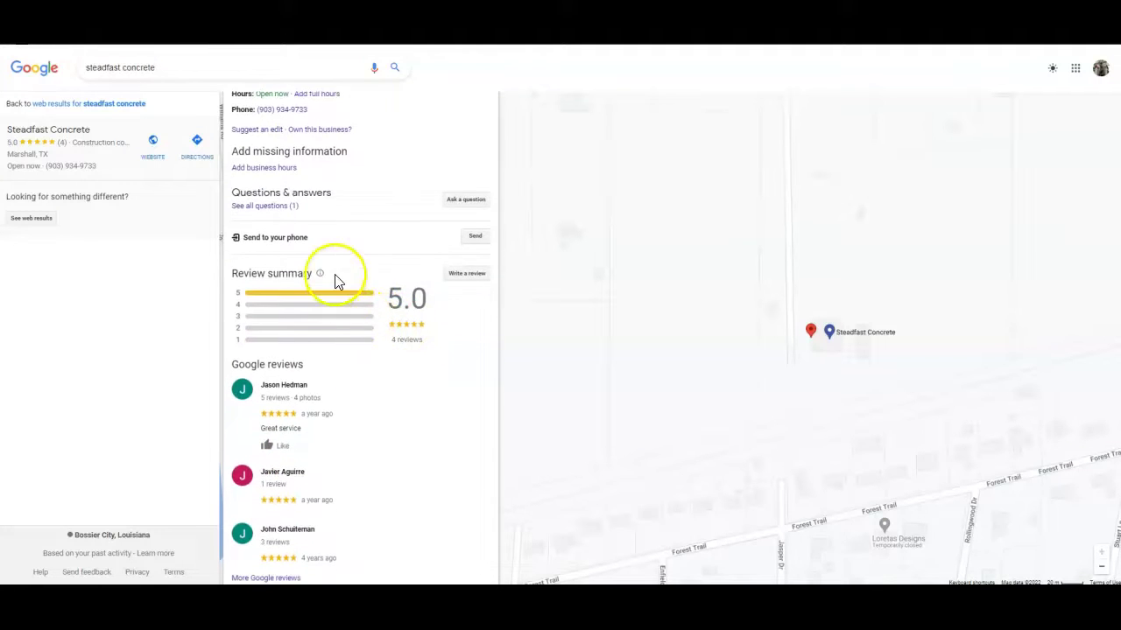
pyautogui.scroll(-1, 333, 289)
pyautogui.scroll(2, 330, 307)
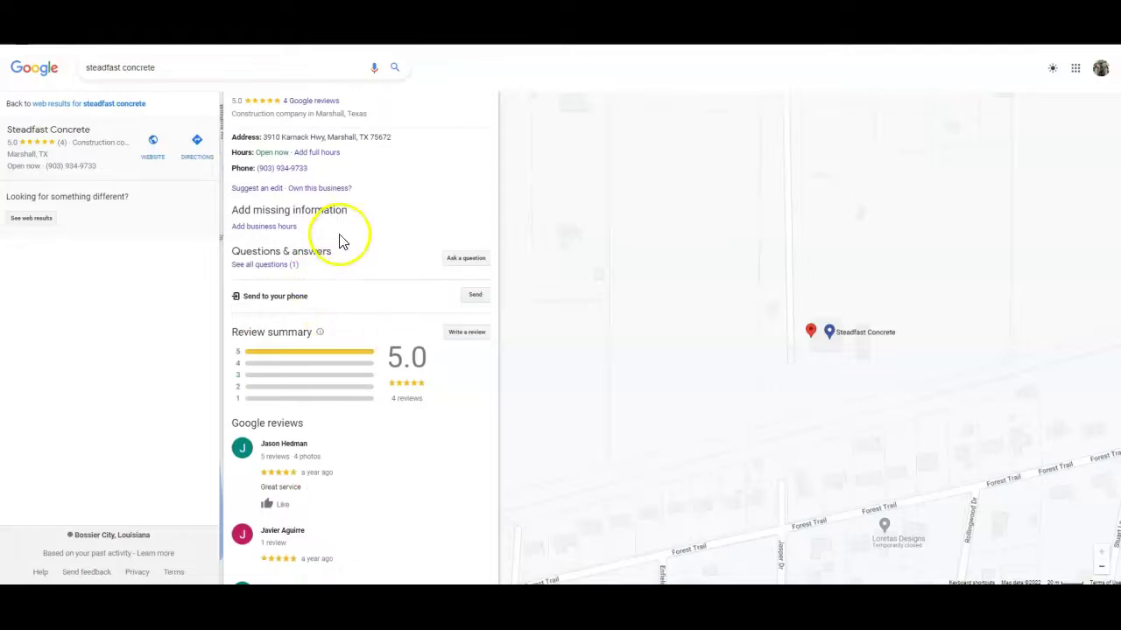
pyautogui.scroll(1, 374, 191)
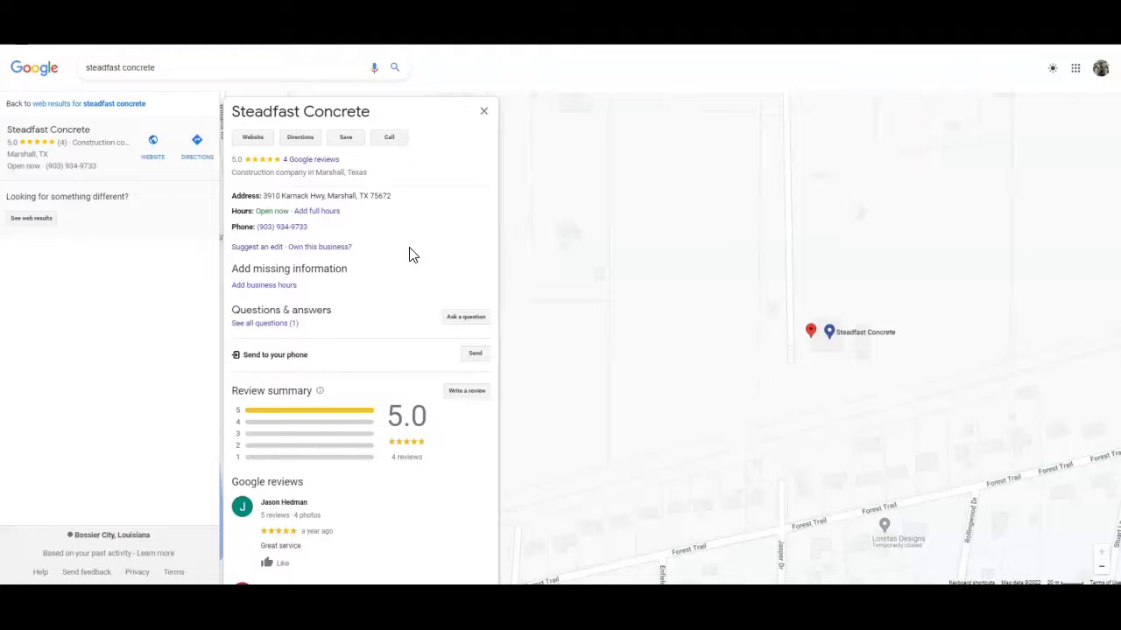
pyautogui.click(411, 200)
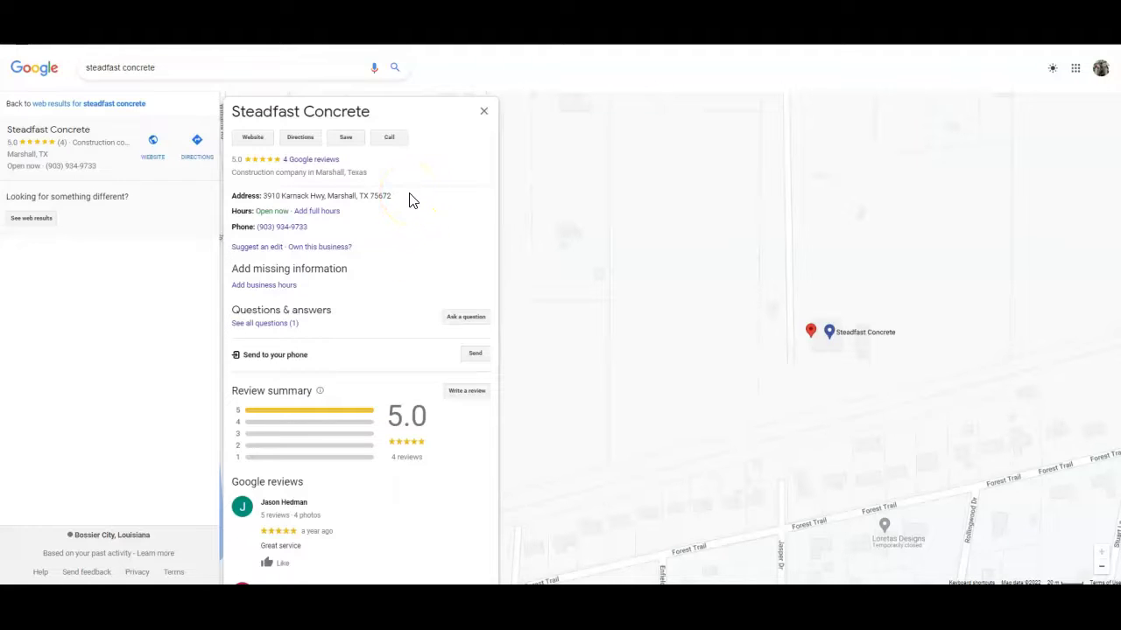